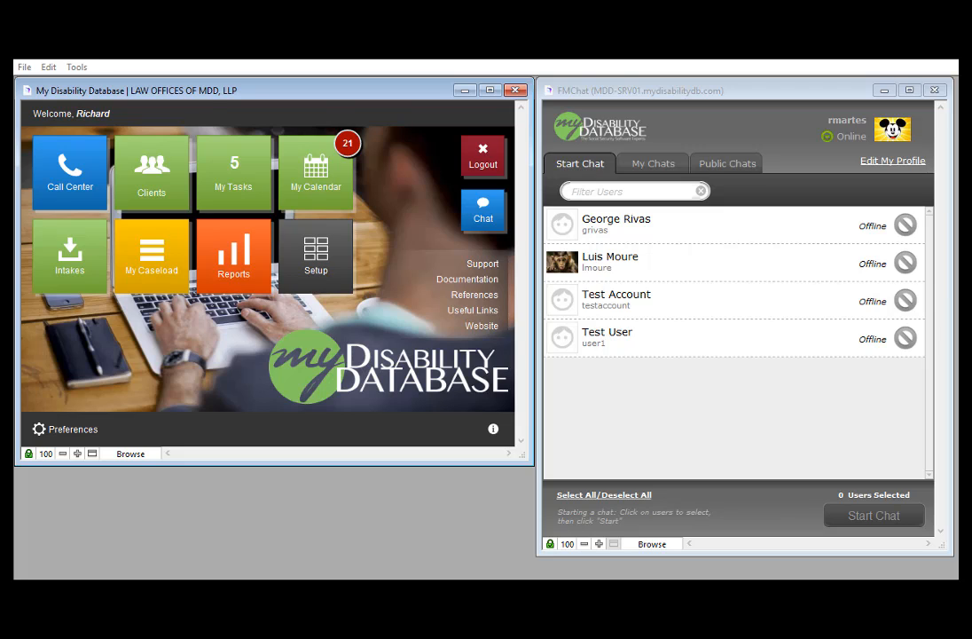
Open the upcoming appointments list and enlarge its window to fit every entry
left_click(209, 93)
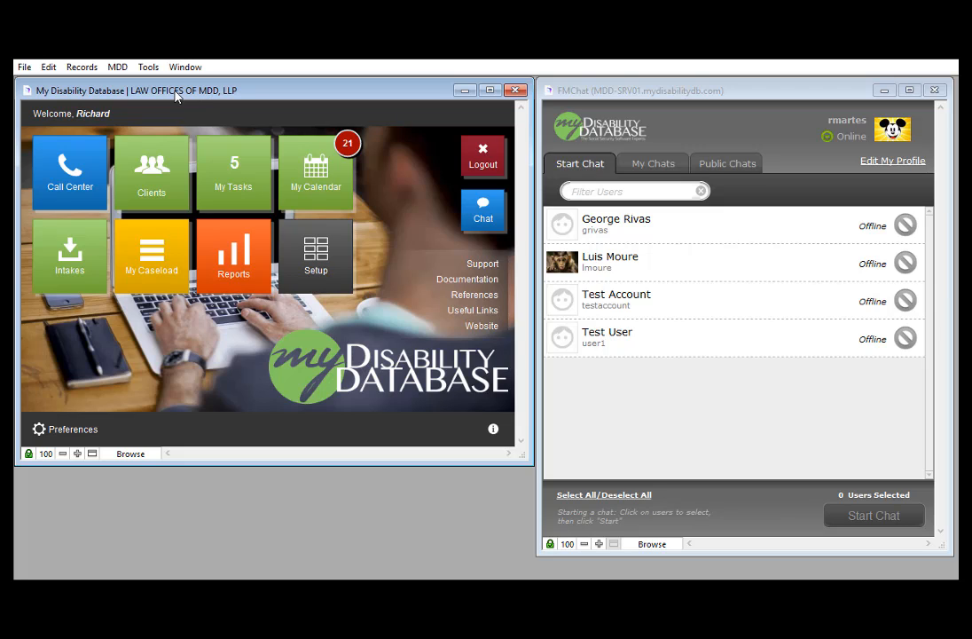
left_click(118, 69)
left_click(124, 84)
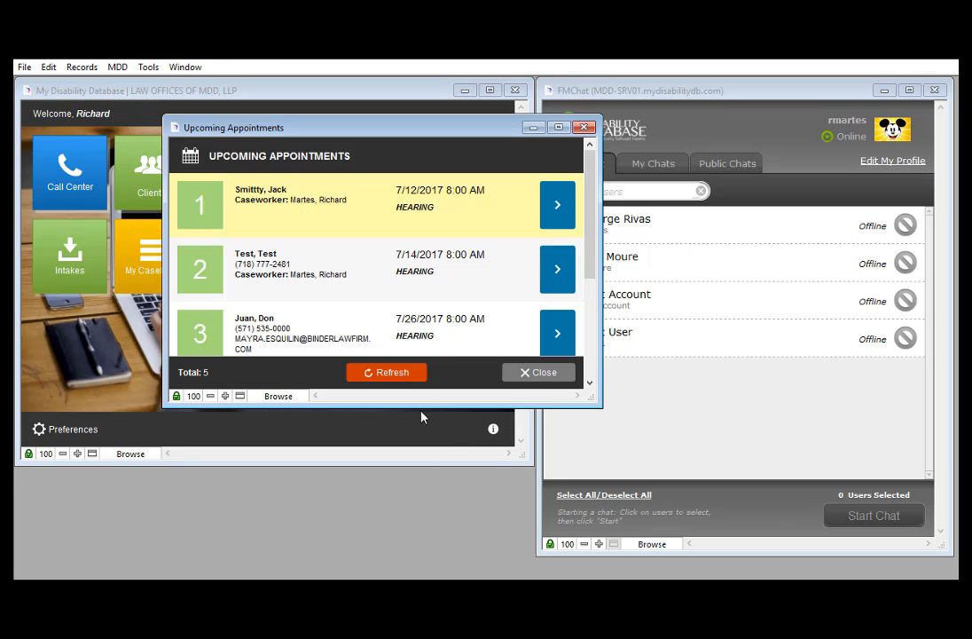
left_click_drag(418, 405, 420, 574)
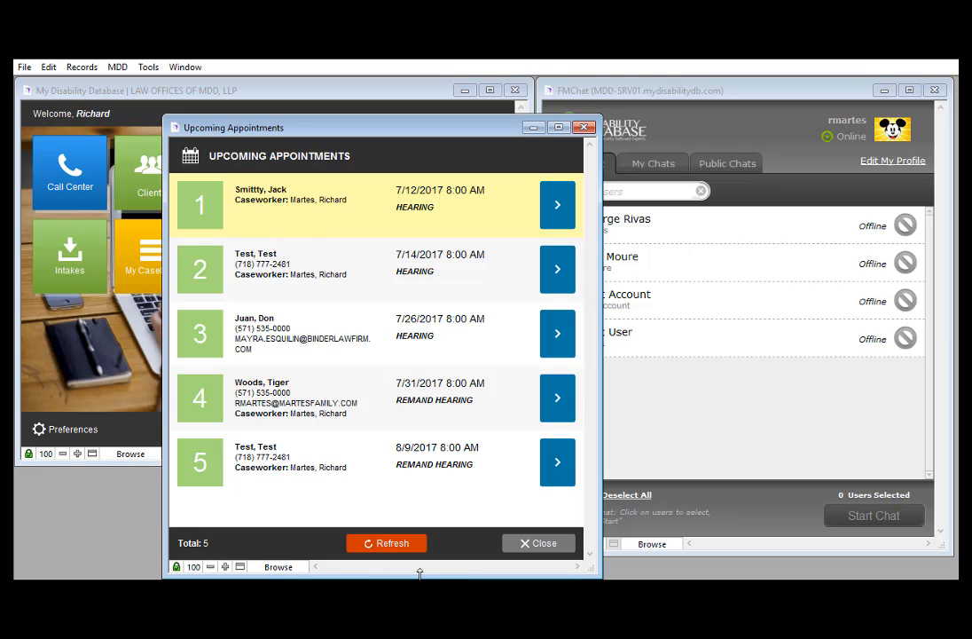
Open the client record from the fourth upcoming appointment and bring up that client's case
left_click(552, 399)
left_click_drag(521, 133, 495, 105)
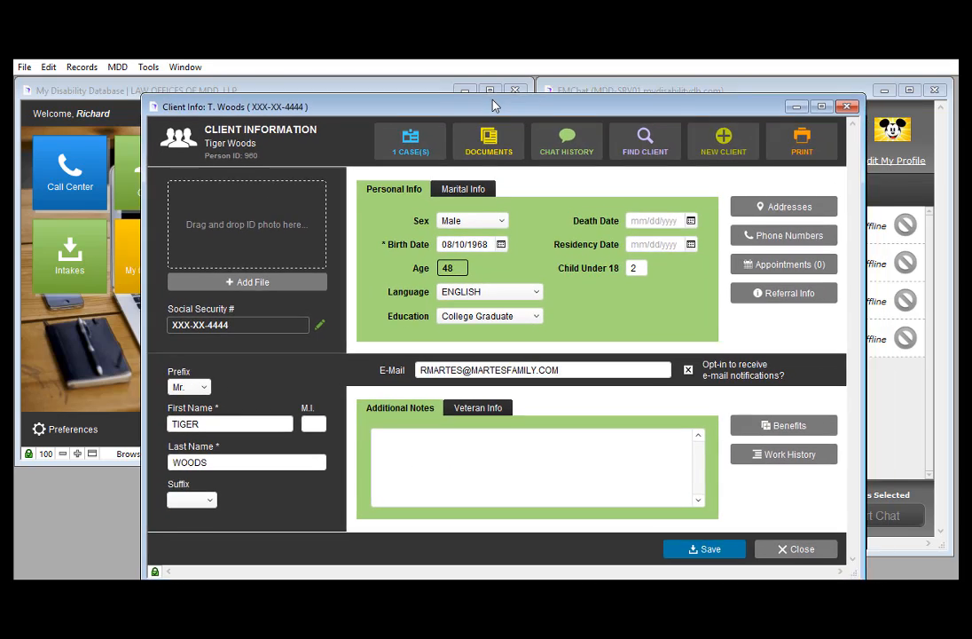
left_click(410, 142)
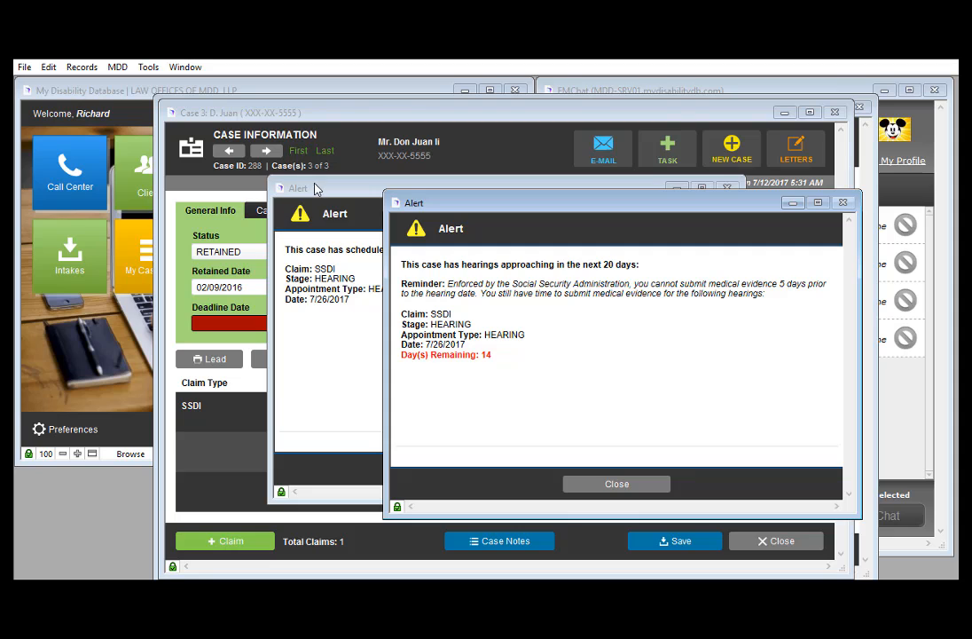
Dismiss the approaching-hearing and scheduled-hearing alerts on the SSDI case
left_click(636, 484)
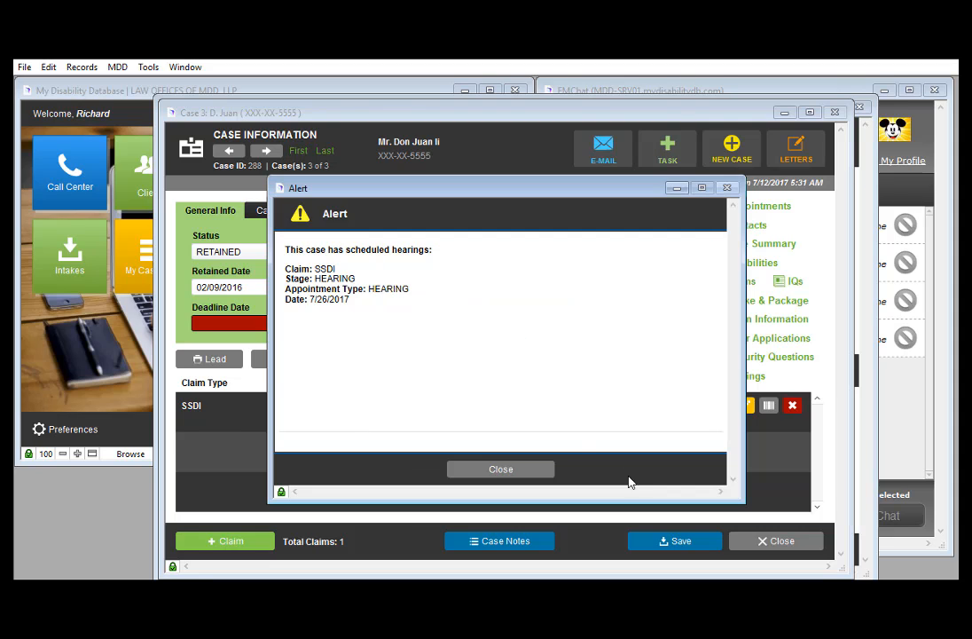
left_click(502, 471)
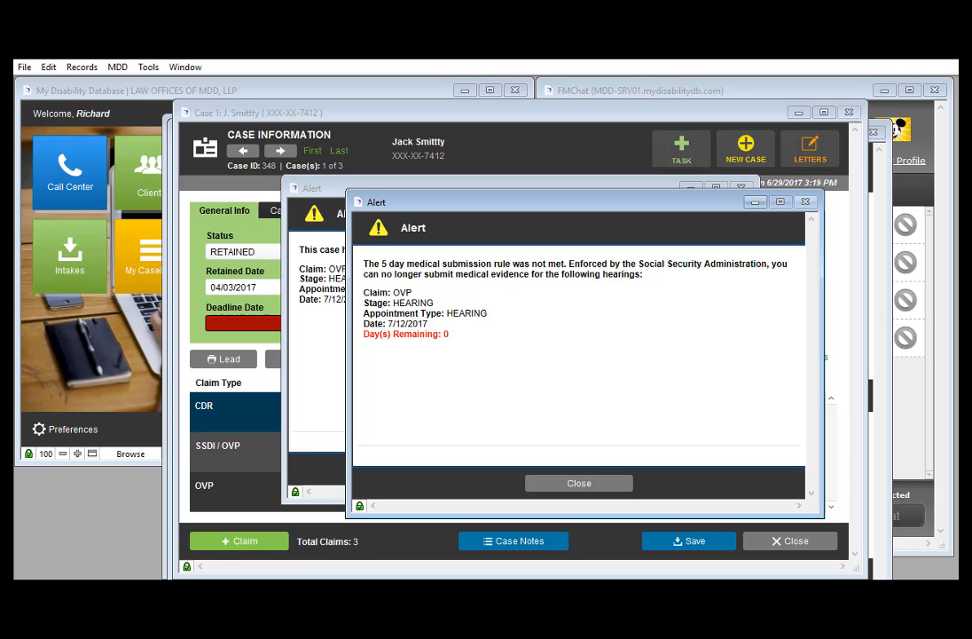
Dismiss the case's hearing alerts and open the appointments in the OVP claim's additional hearing stage information
left_click(596, 487)
left_click(536, 474)
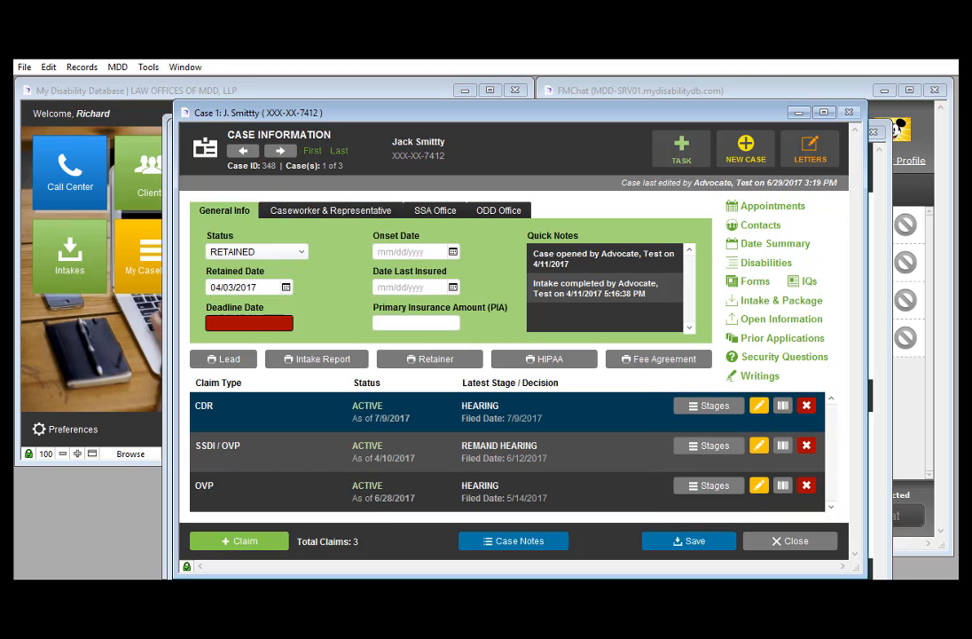
left_click(705, 488)
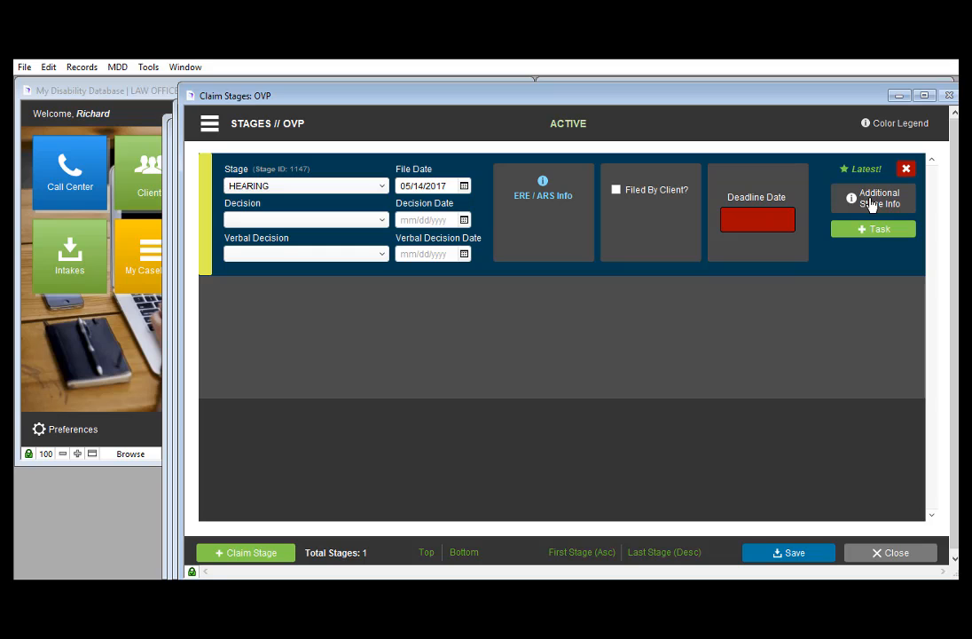
left_click(873, 205)
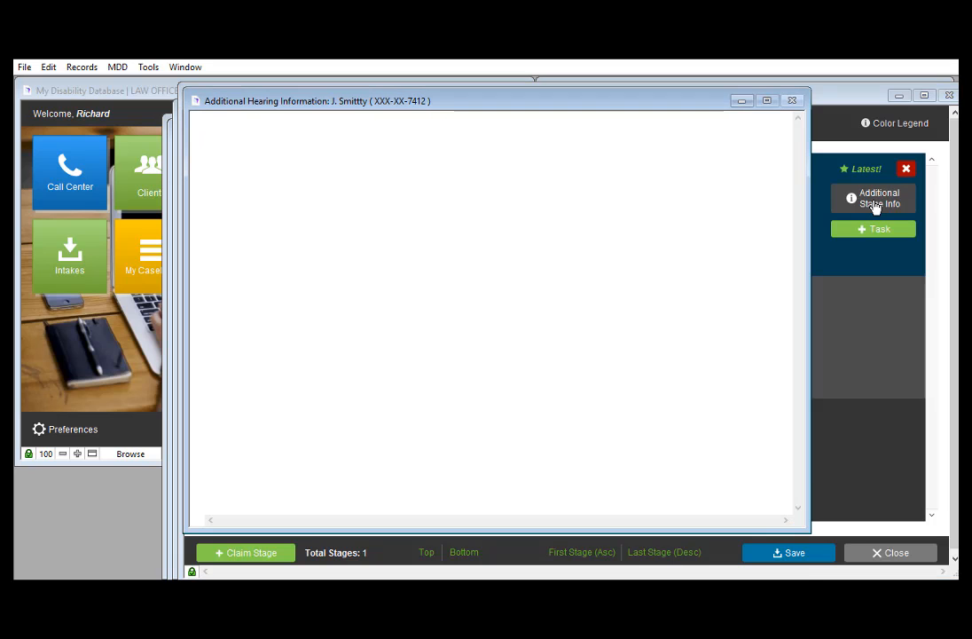
left_click(343, 180)
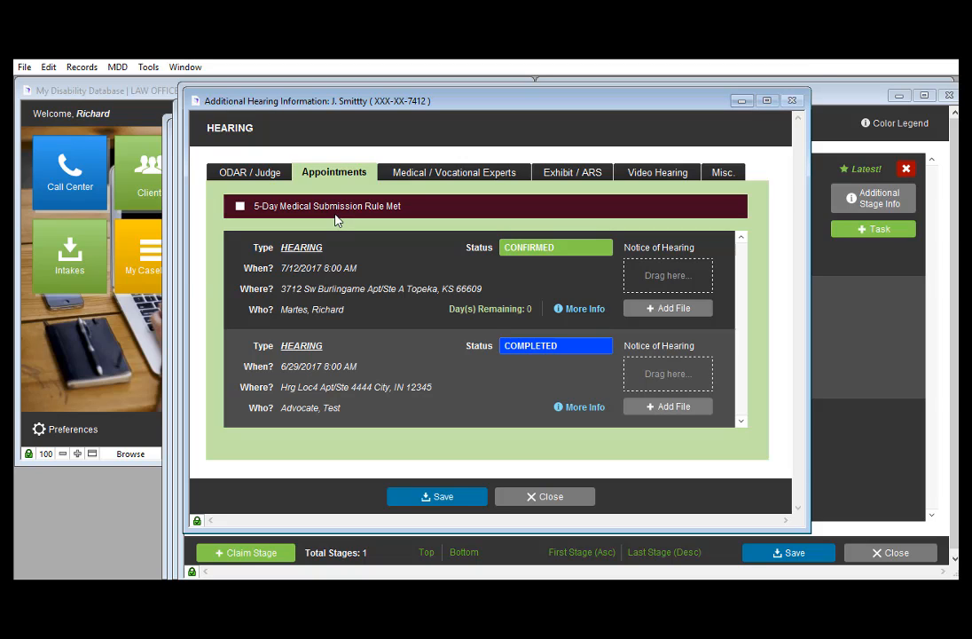
Try to mark the 5-Day Medical Submission Rule as met for the OVP claim's hearing stage
left_click(238, 208)
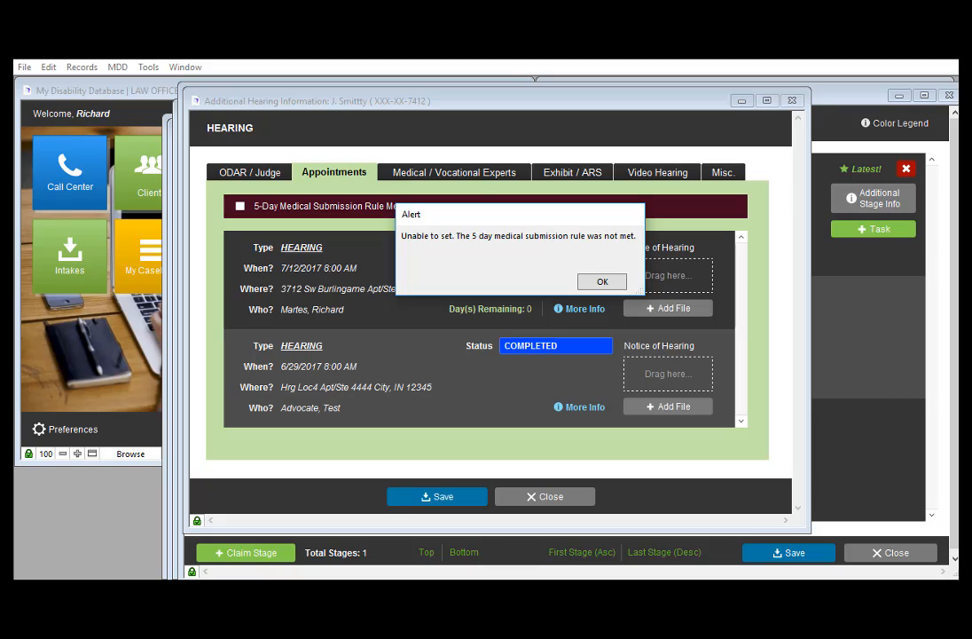
key("Return")
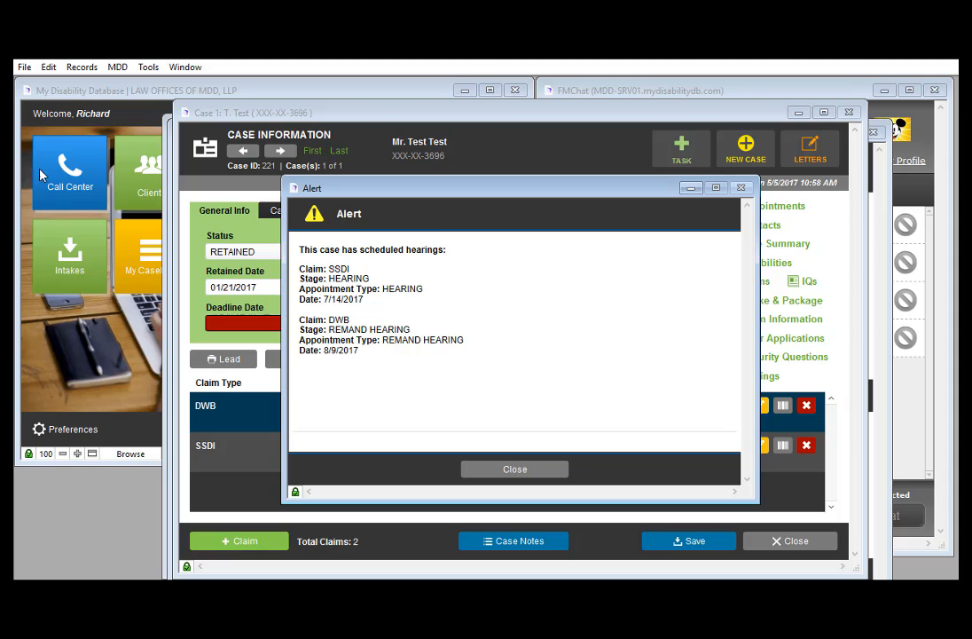
Dismiss the scheduled-hearings alert and view the appointments in the DWB claim's additional remand hearing stage information
left_click(503, 476)
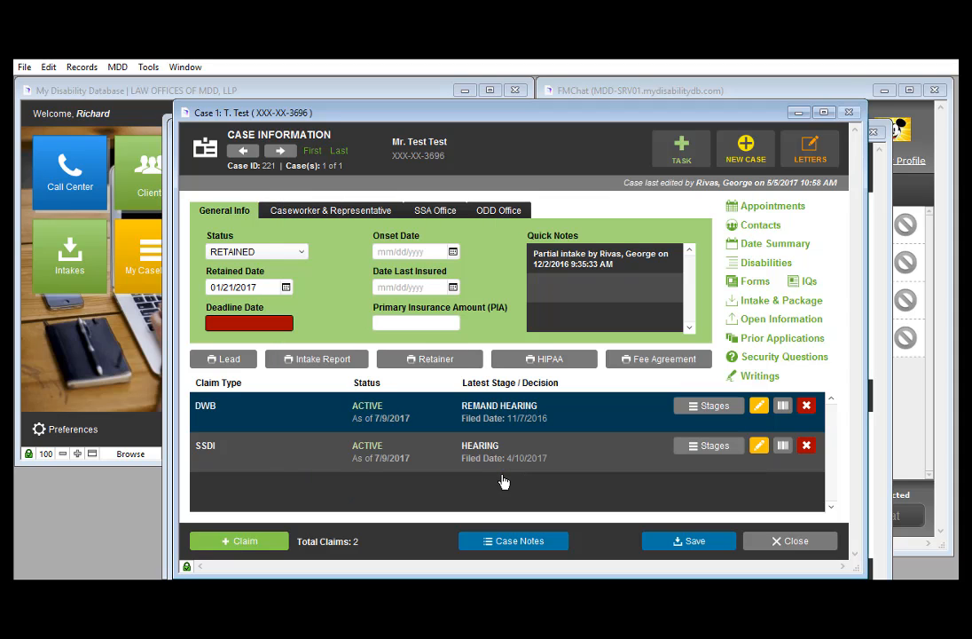
left_click(697, 406)
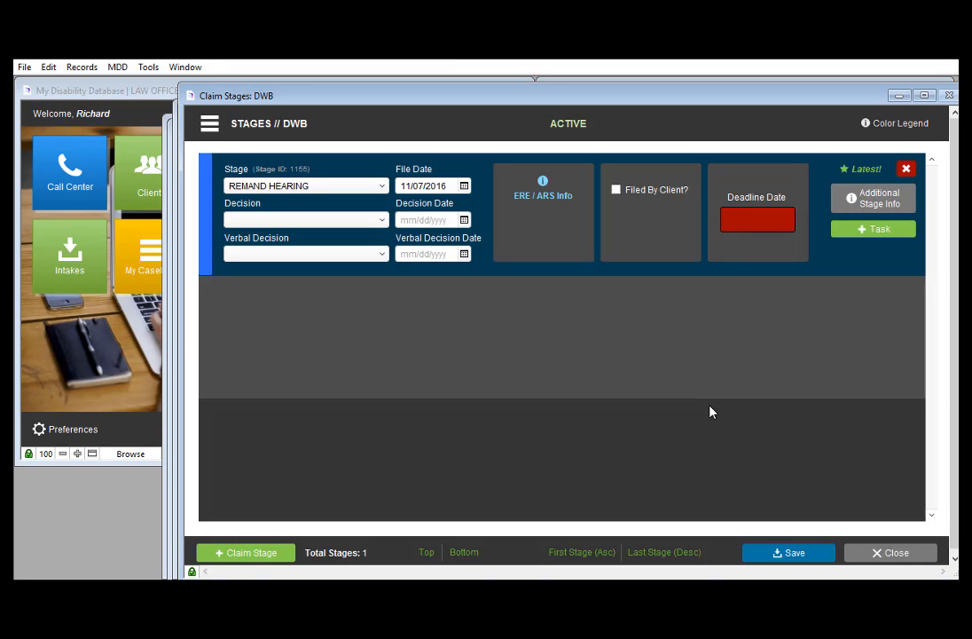
left_click(879, 200)
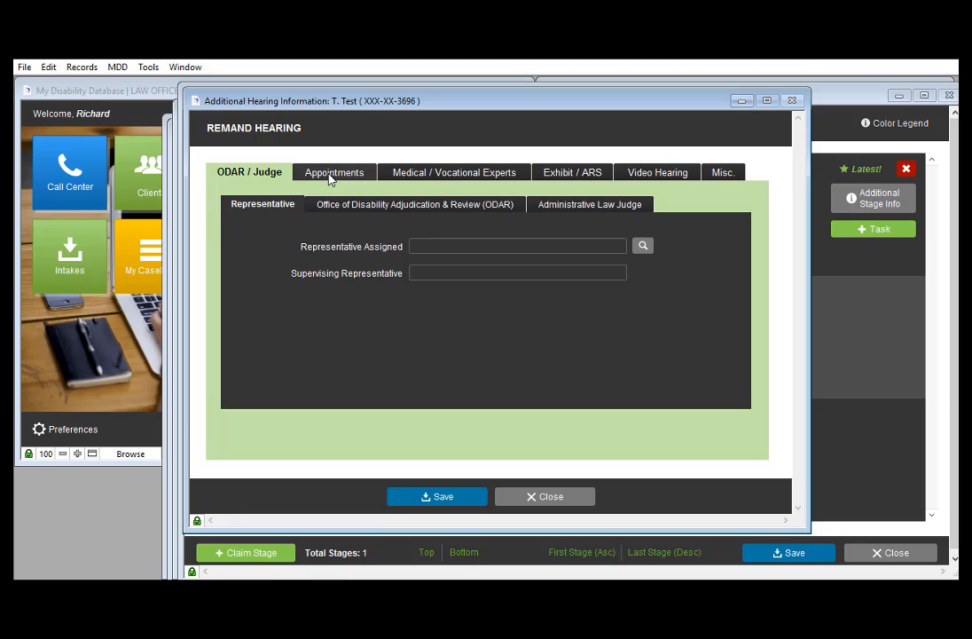
left_click(330, 177)
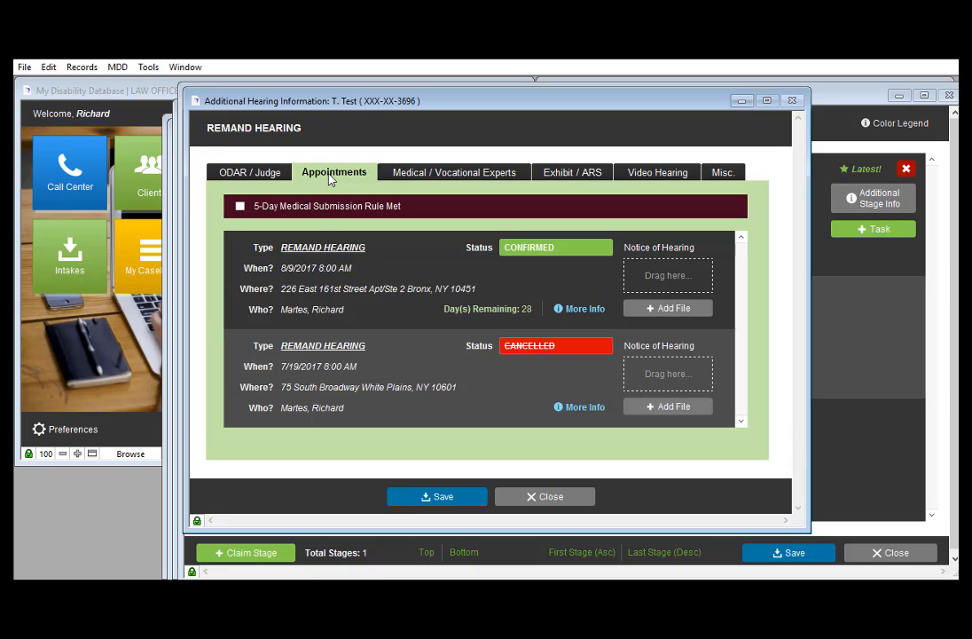
left_click(171, 175)
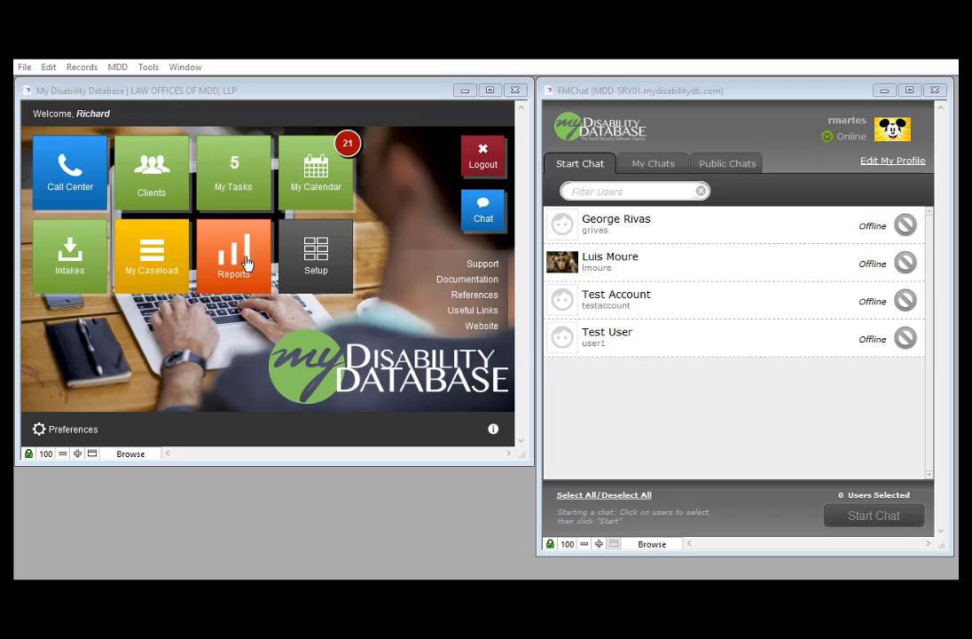
Run the Appointments report for confirmed appointments dated >=7/12/2017 with the 5-Day Rule set to Not Met
left_click(209, 223)
left_click(140, 182)
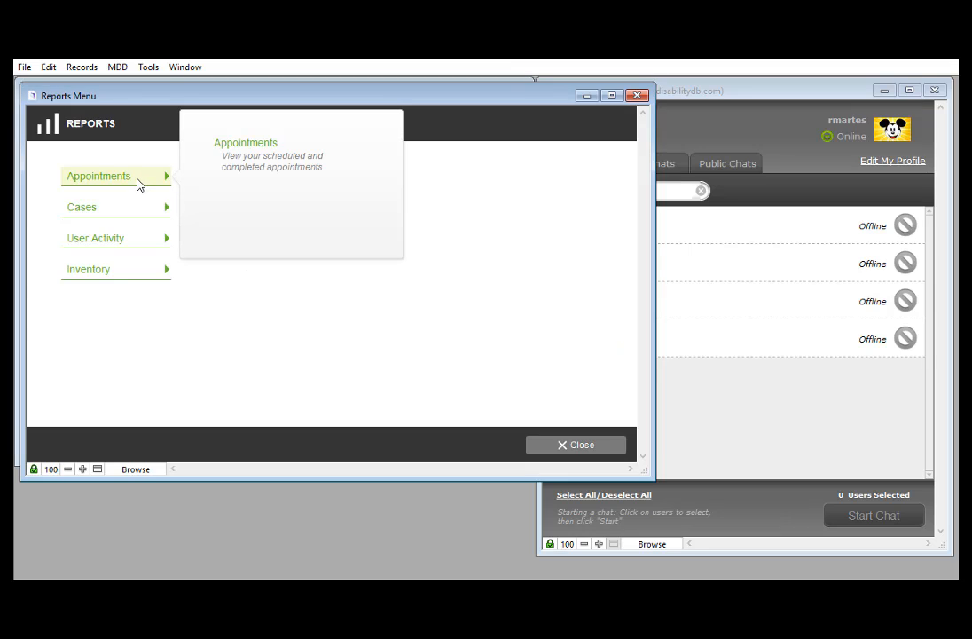
left_click(250, 147)
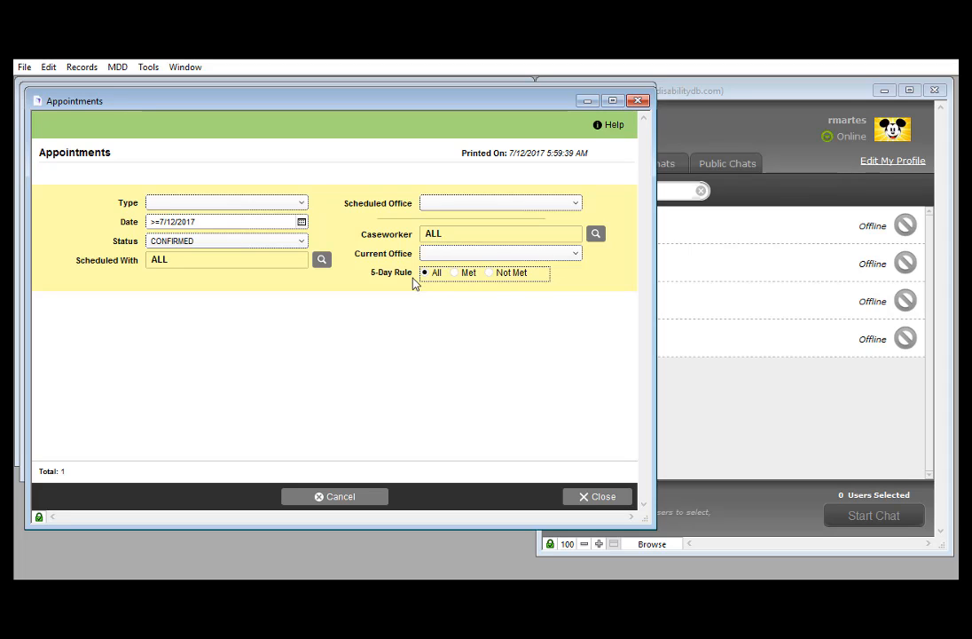
left_click(494, 279)
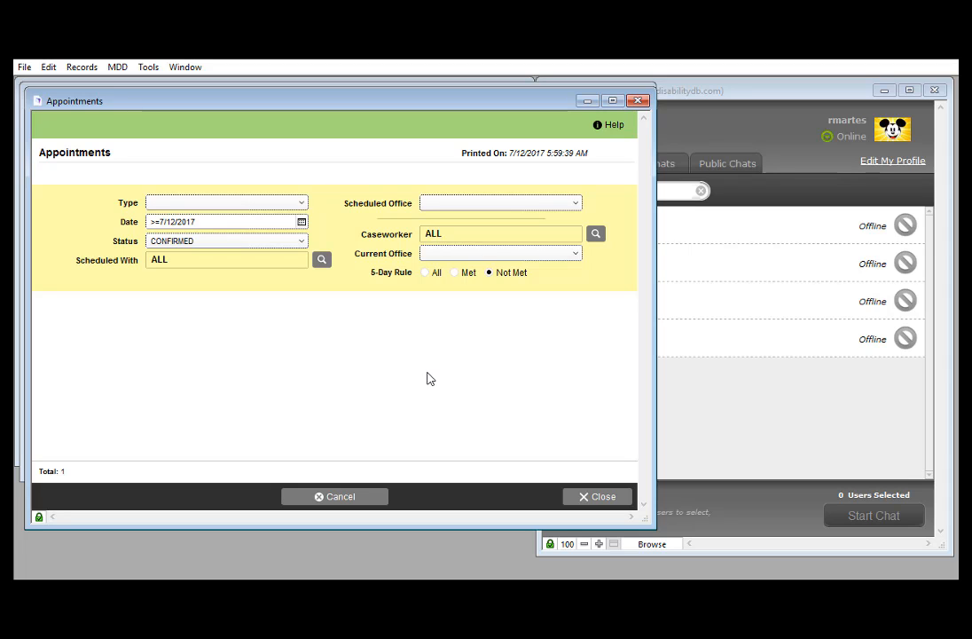
key("Return")
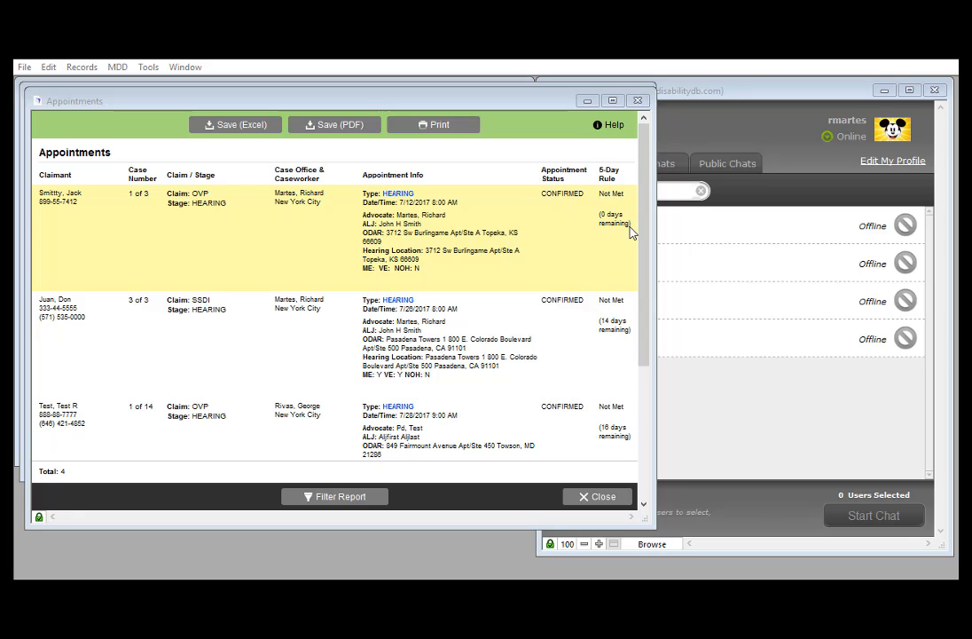
scroll(644, 330, "down", 2)
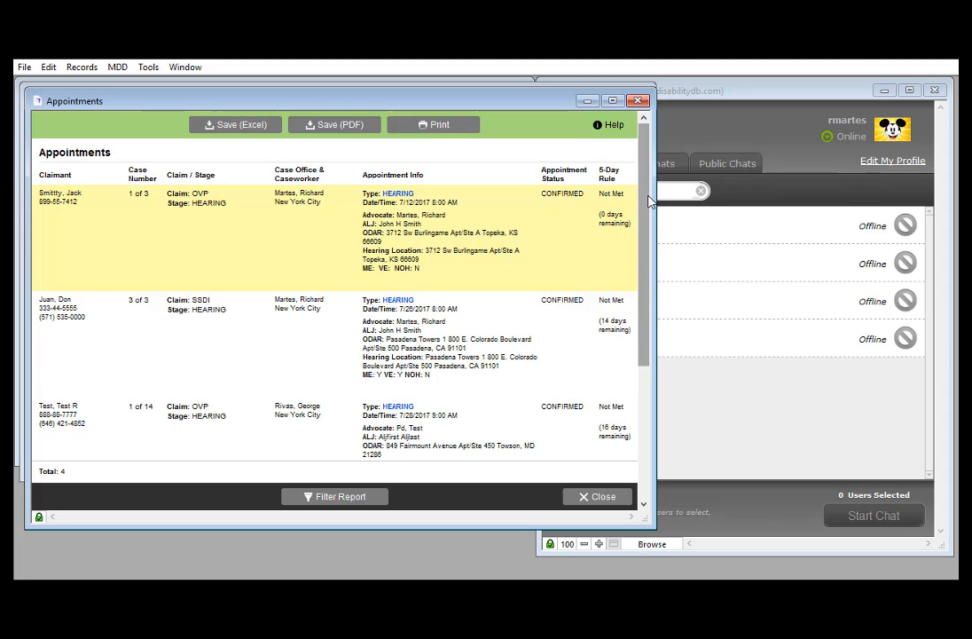
Refilter the Appointments report to dates >=7/12/2017 with the 5-Day Rule set to Met and review the listed appointments
left_click(336, 497)
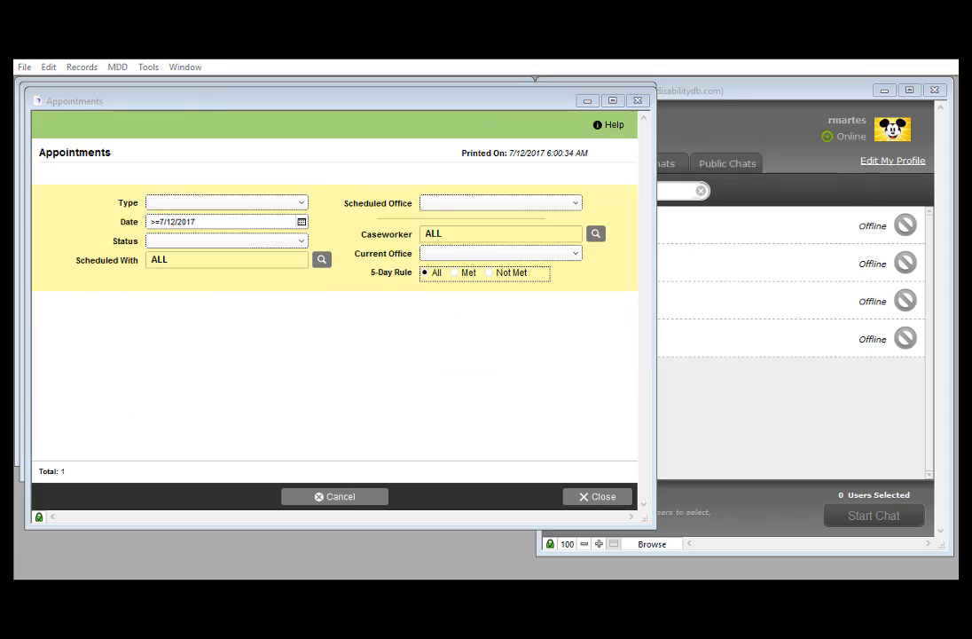
left_click(456, 273)
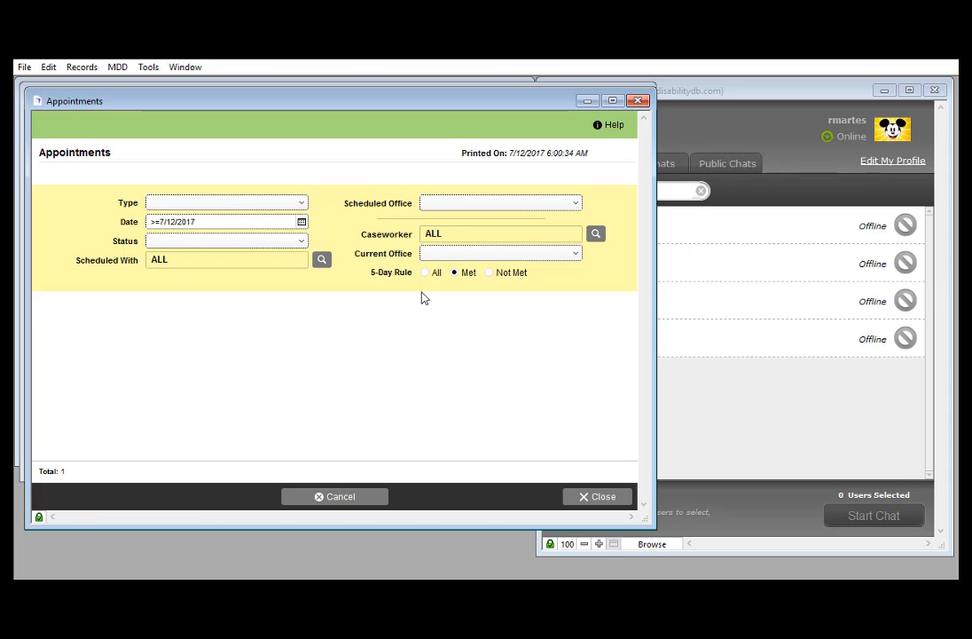
key("Return")
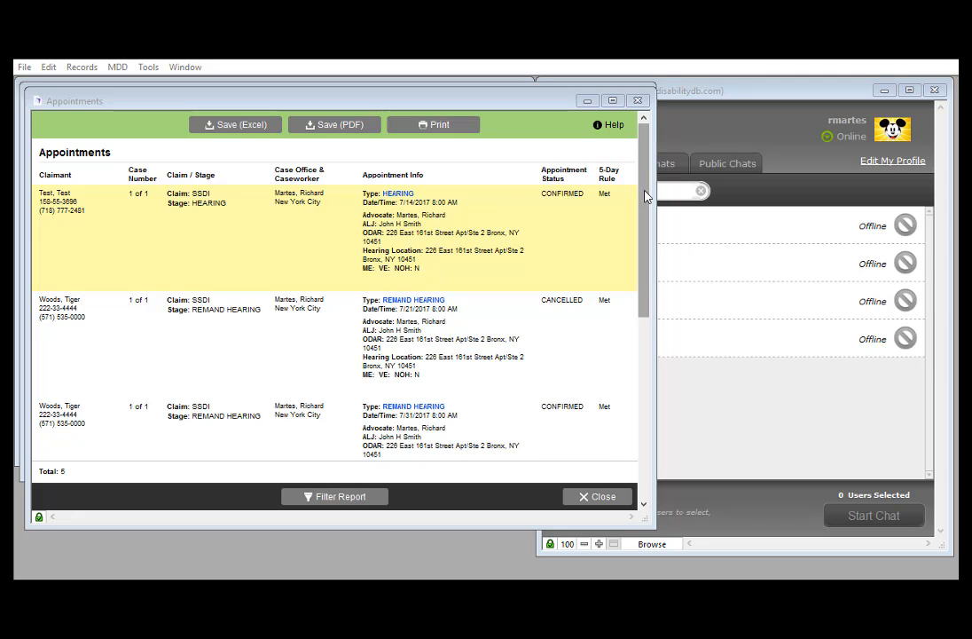
left_click_drag(646, 197, 640, 293)
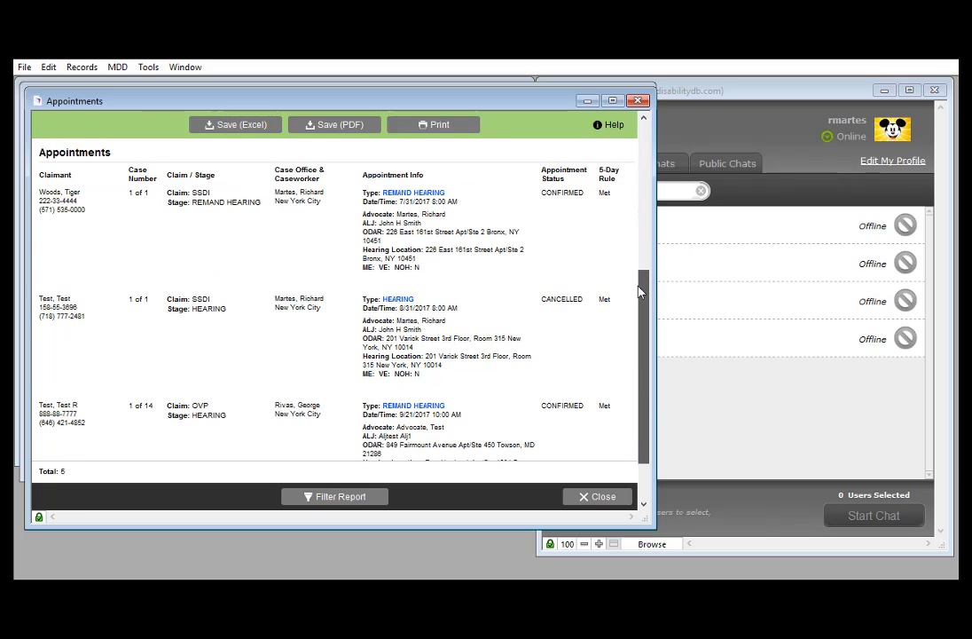
left_click(644, 201)
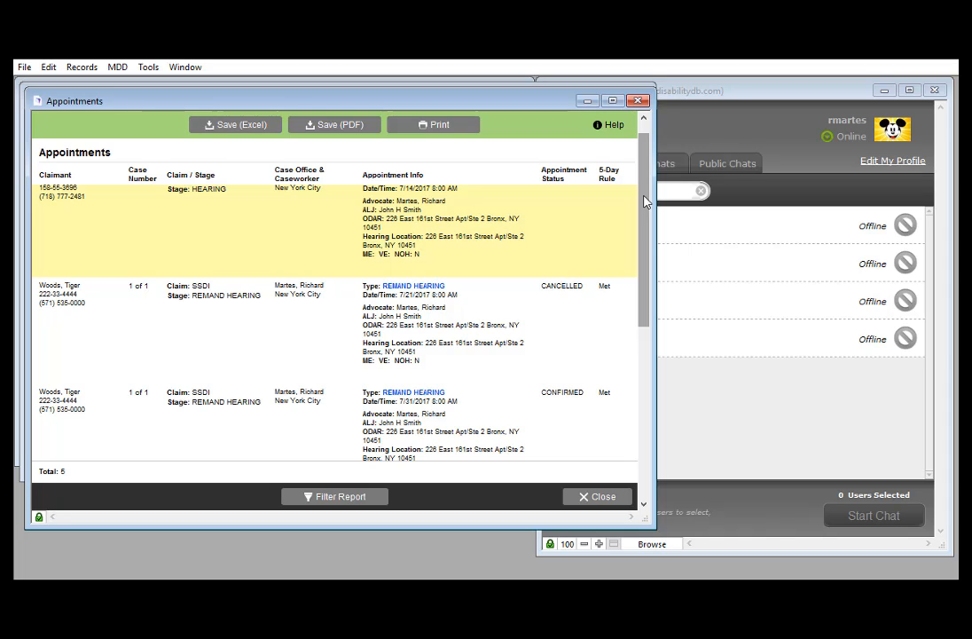
Close the Appointments report and the reports list, and open the Support client portal
left_click(585, 498)
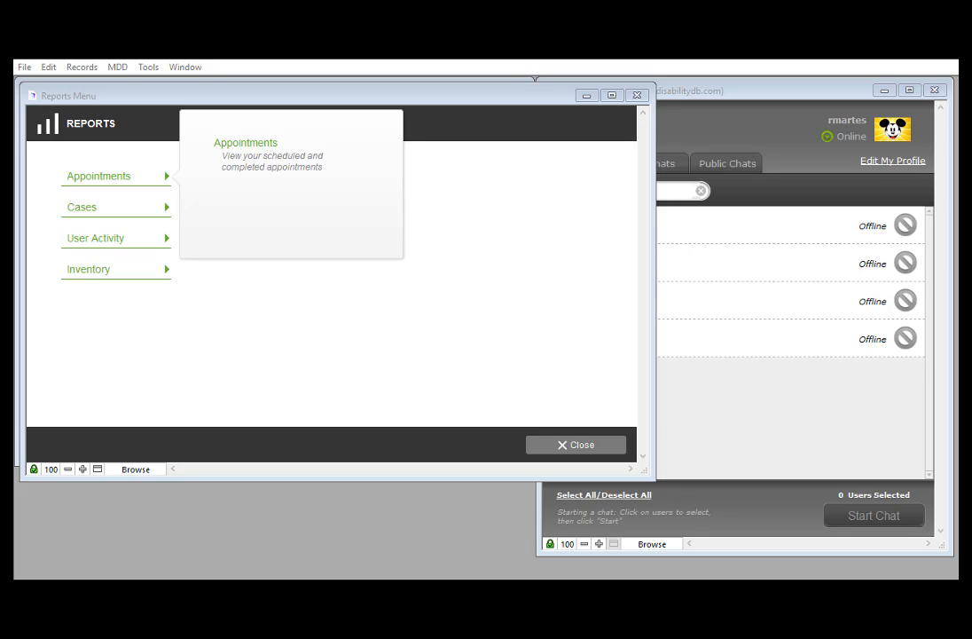
left_click(609, 445)
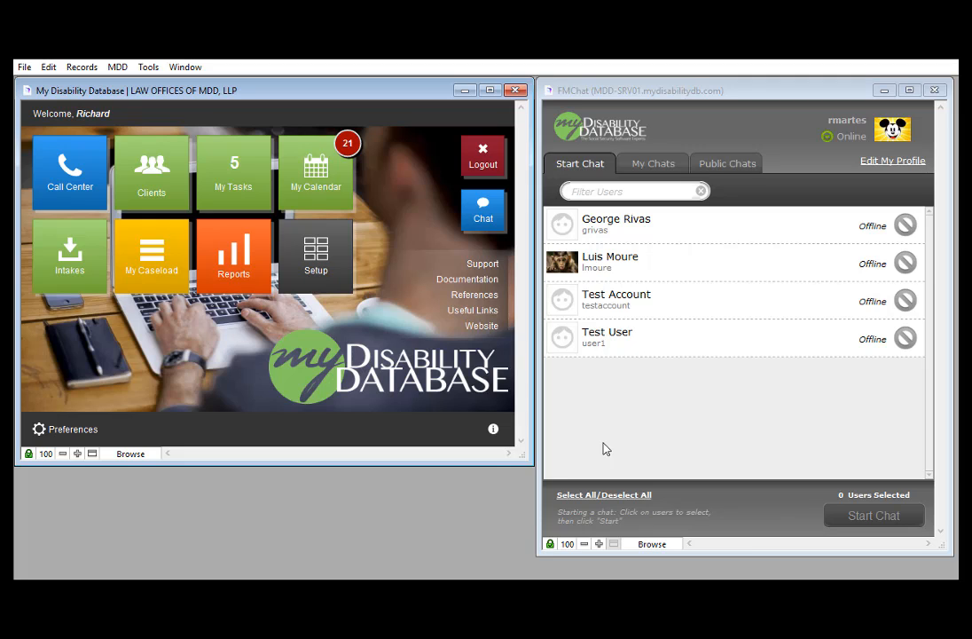
left_click(484, 265)
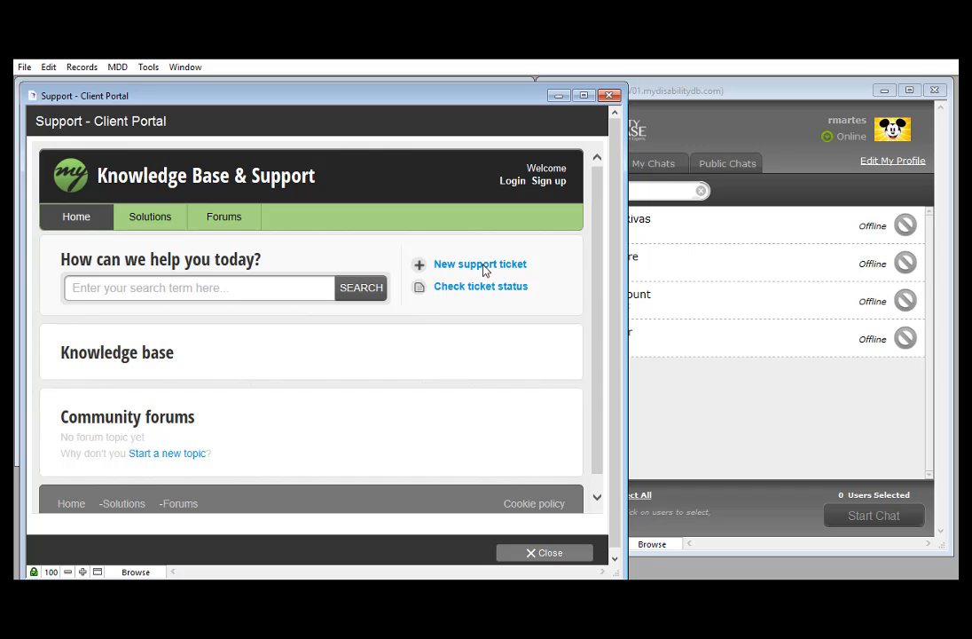